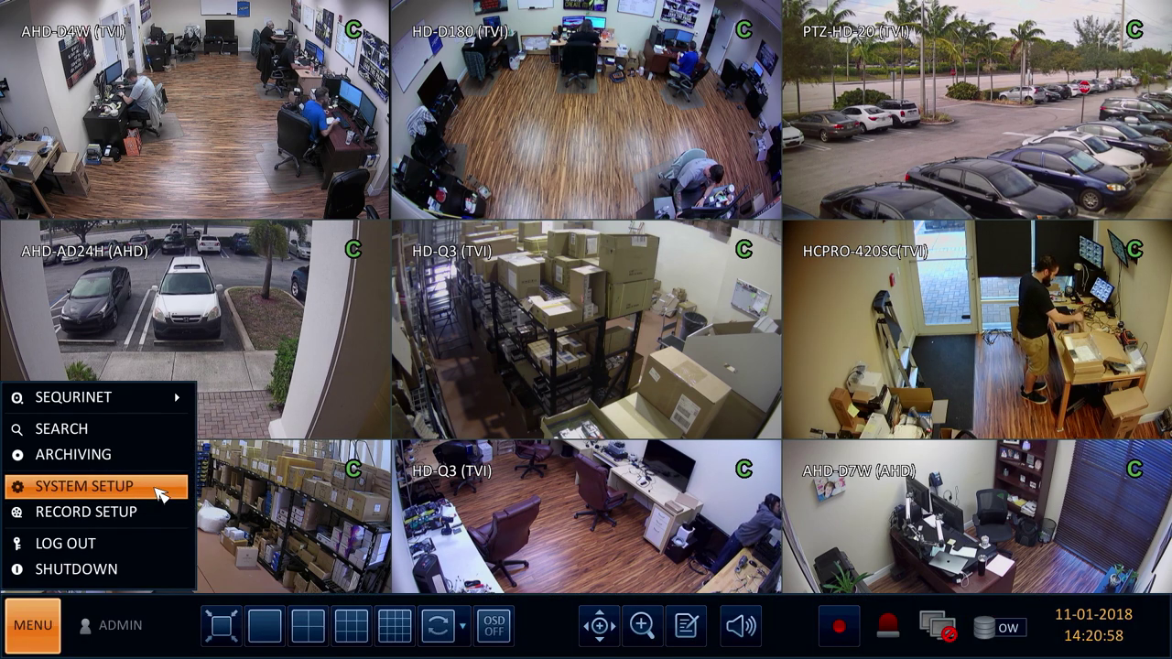
Step: Open the alarm sensor event settings and set the operation of AI 1 to N/C
left_click(157, 491)
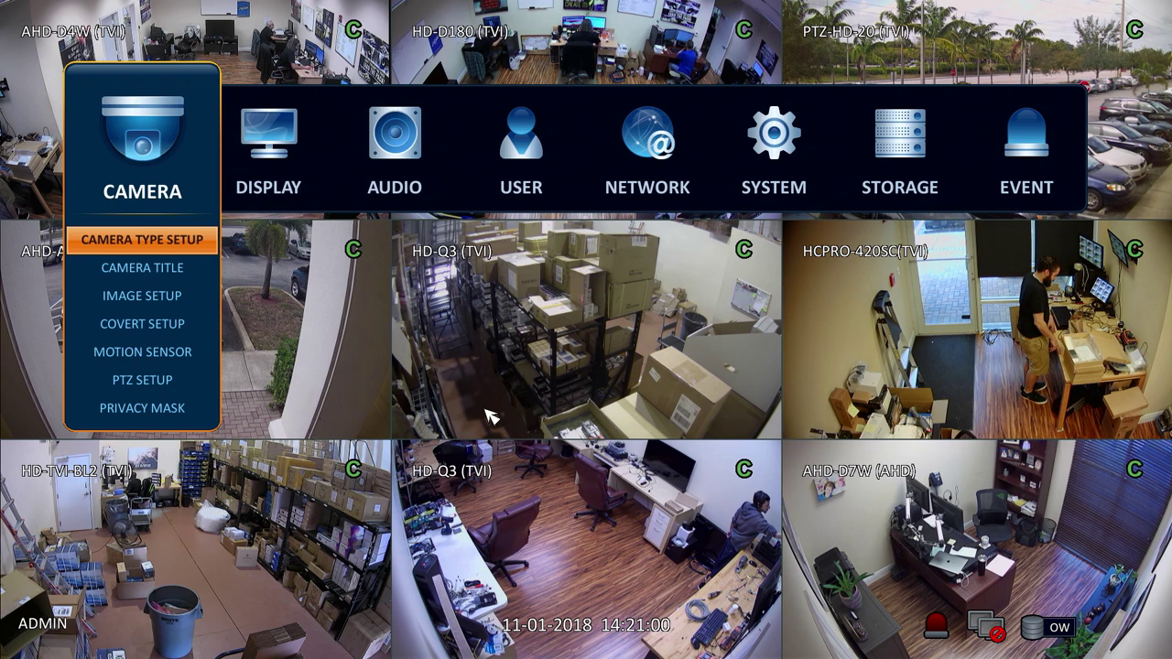
left_click(1037, 151)
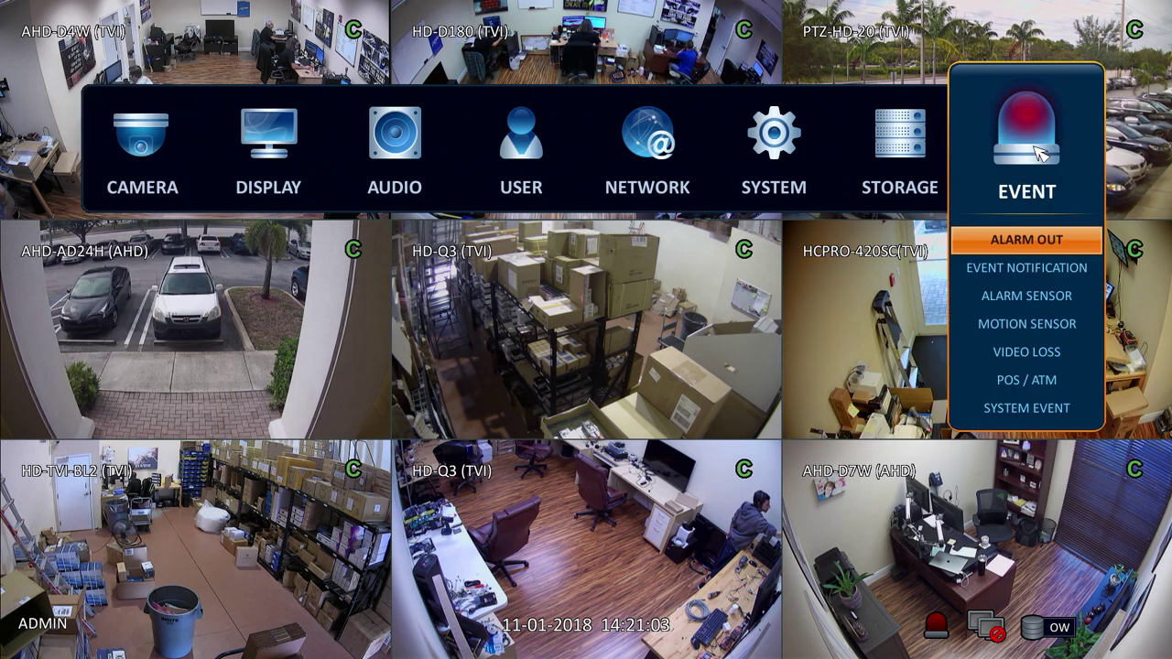
left_click(1048, 308)
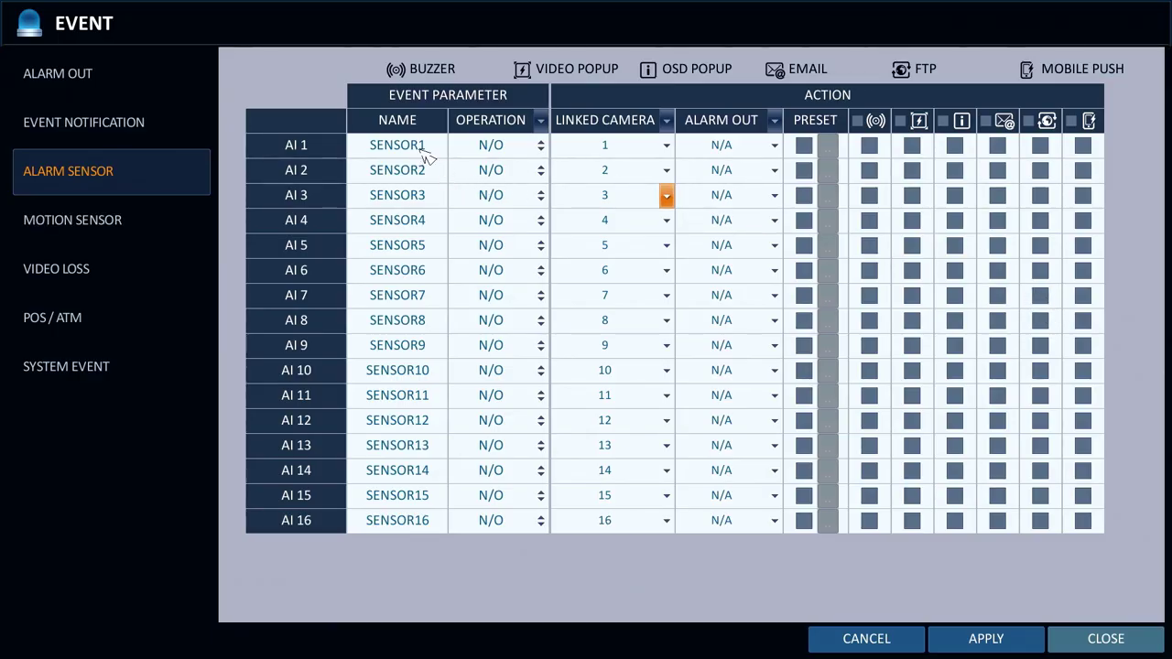
left_click(540, 146)
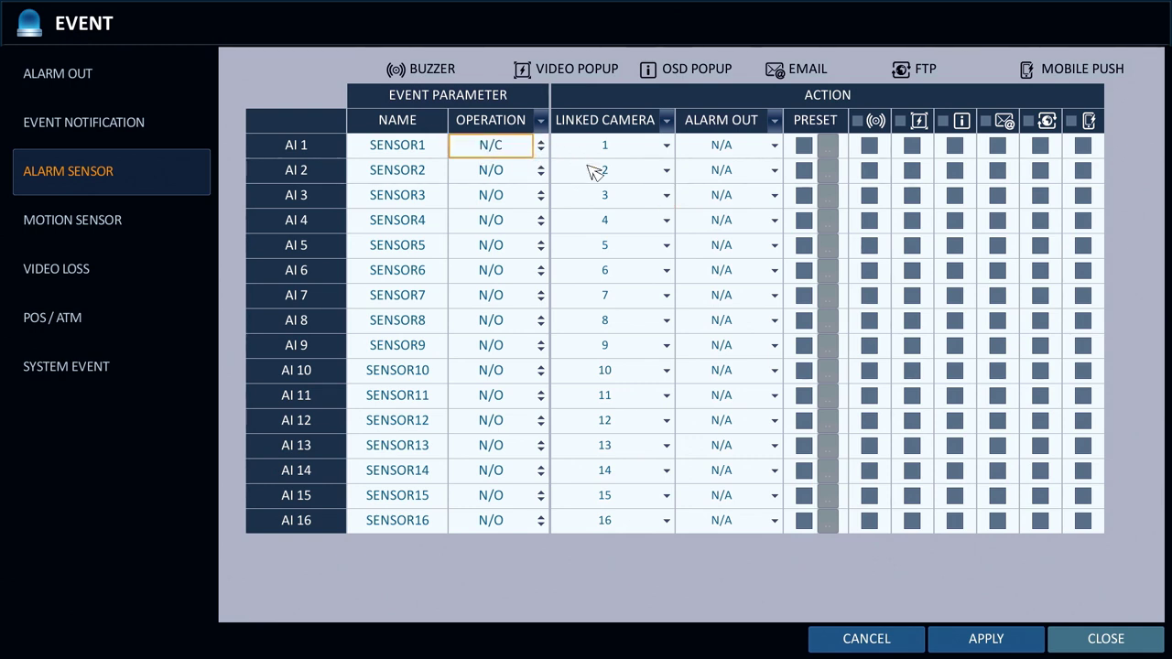
Step: Link AI 1 to cameras 1, 2 and 6, apply the alarm sensor settings and close them
left_click(666, 146)
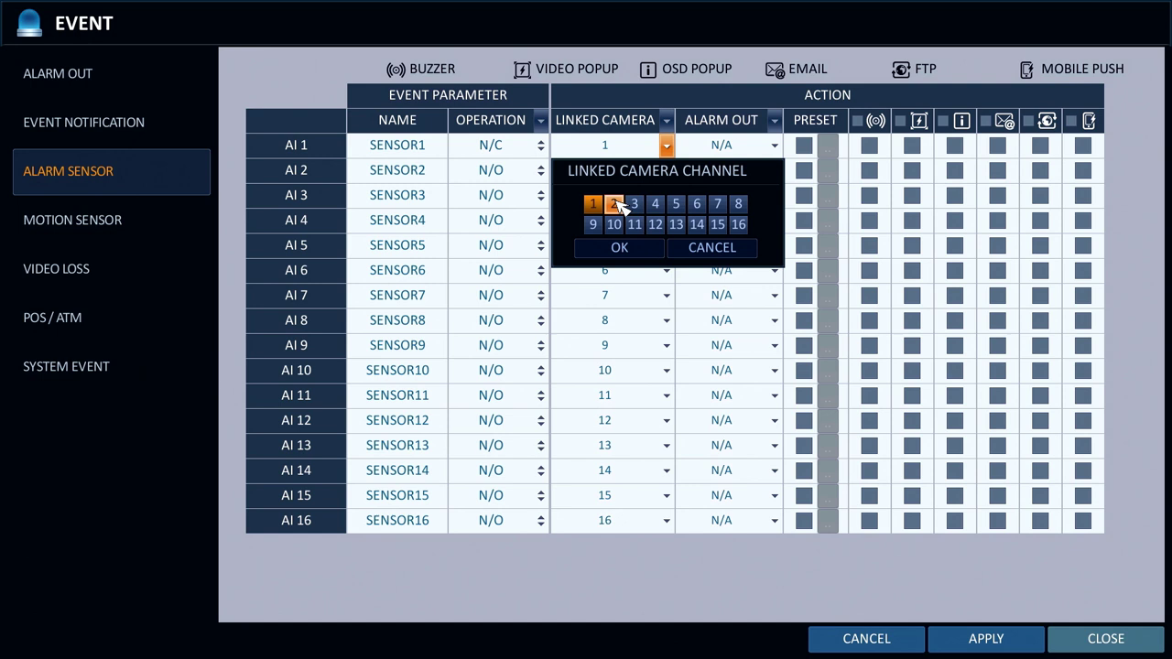
left_click(694, 205)
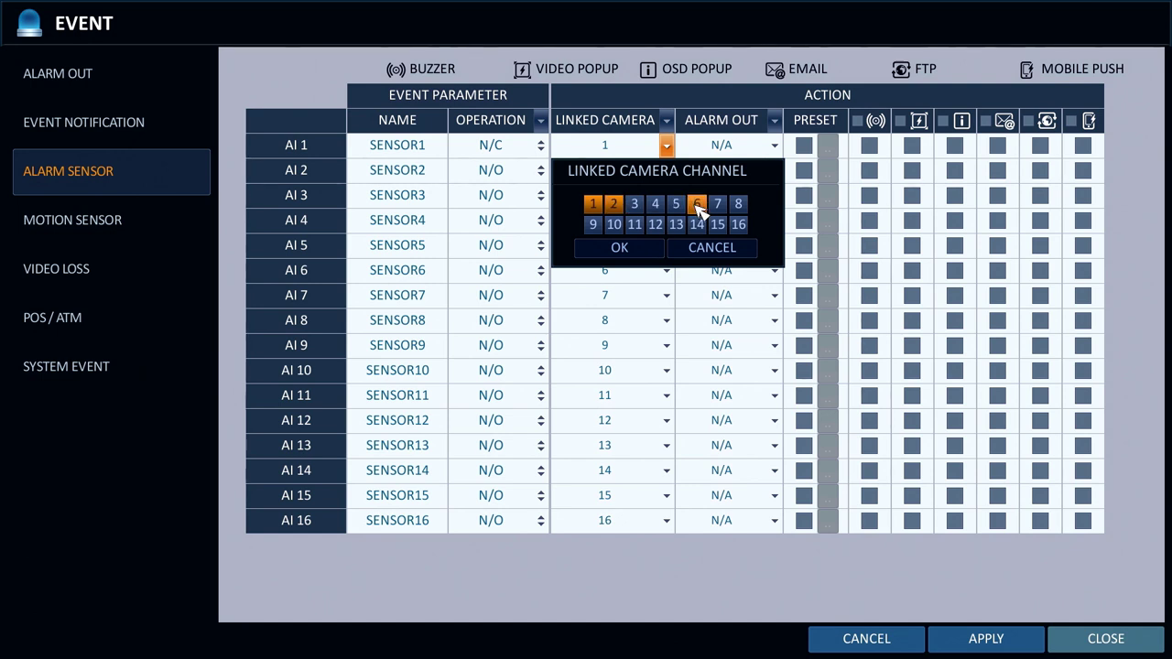
left_click(641, 251)
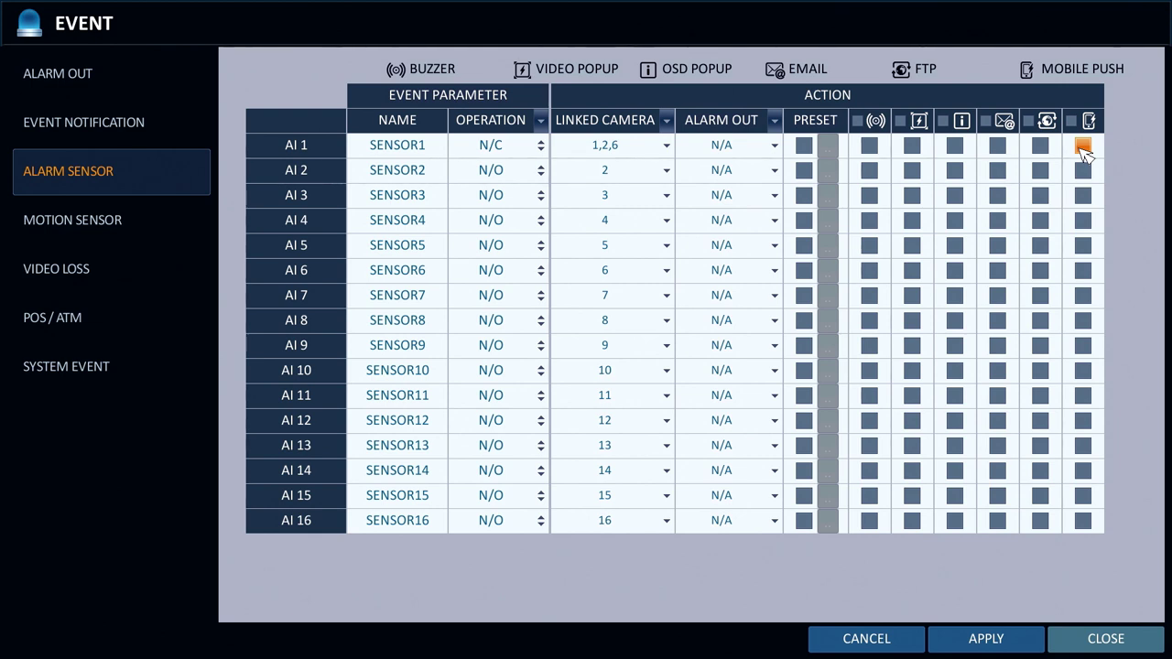
left_click(982, 642)
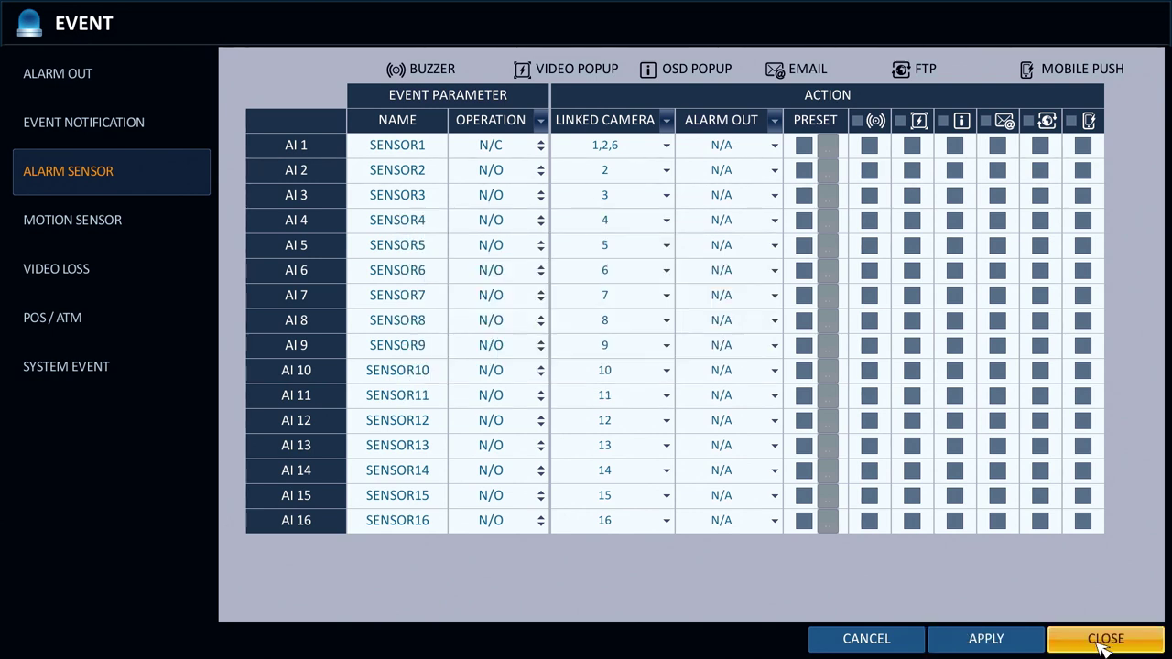
left_click(1107, 645)
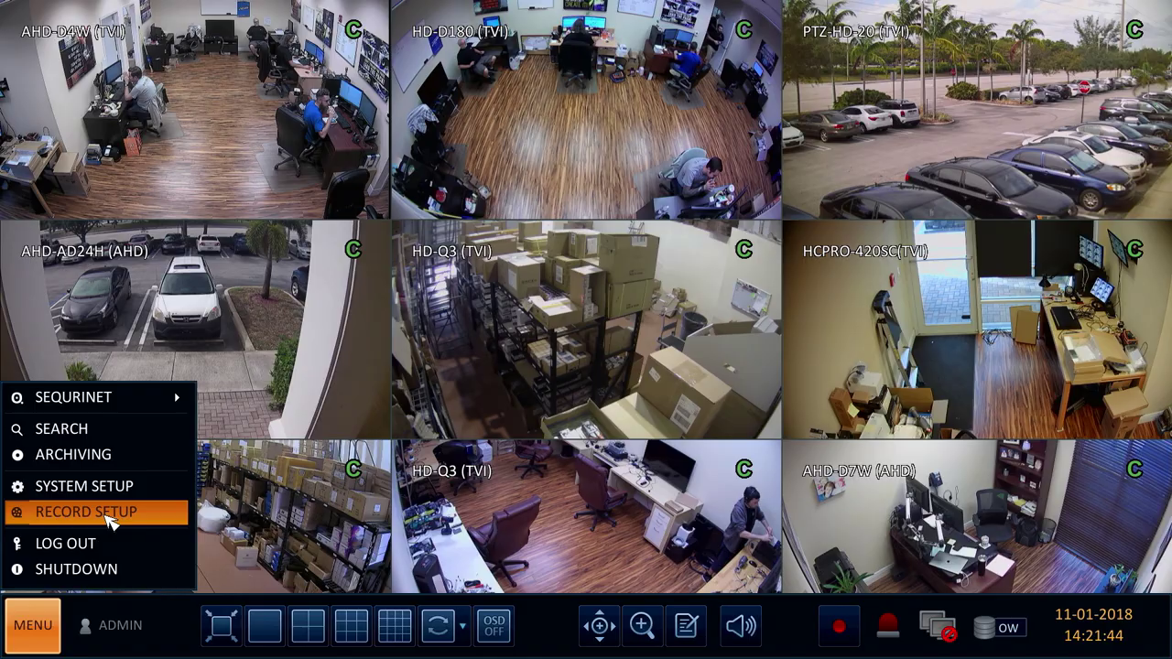
Step: Set the recording configuration mode to Manual Configuration in the record setup and apply it
left_click(110, 519)
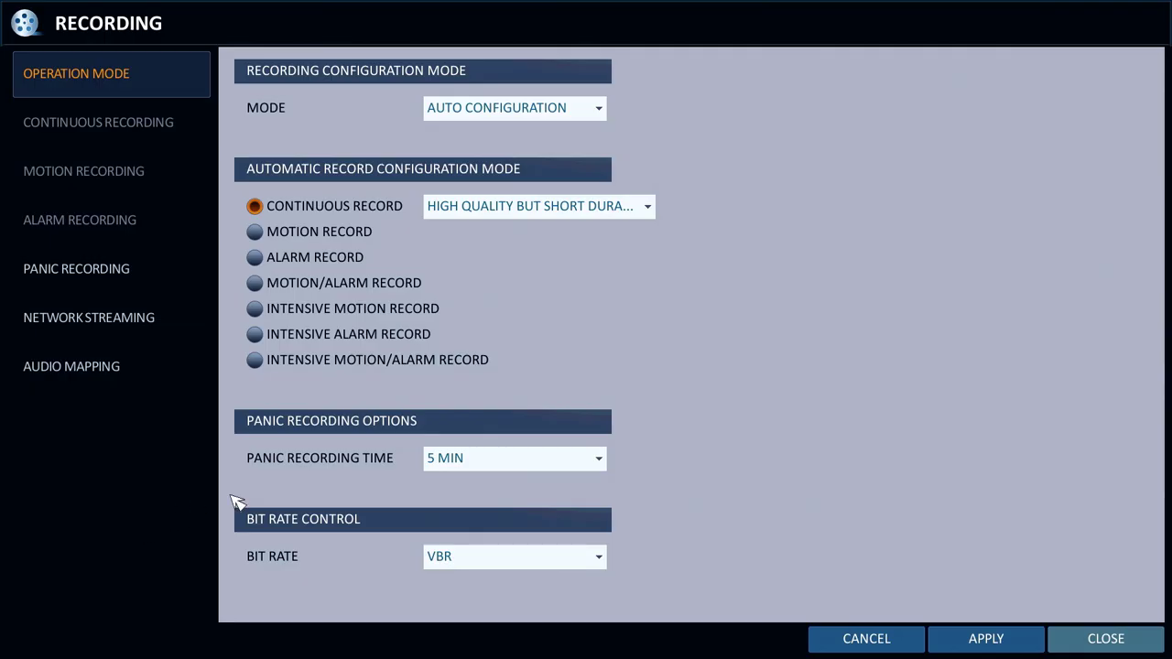
left_click(600, 110)
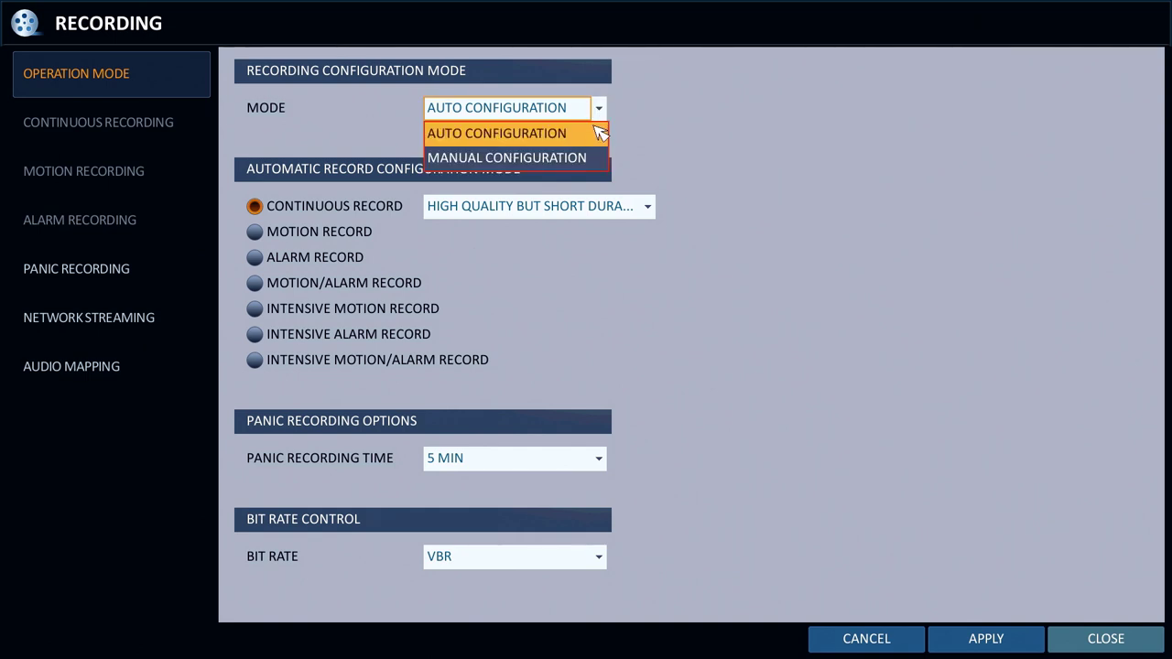
left_click(575, 161)
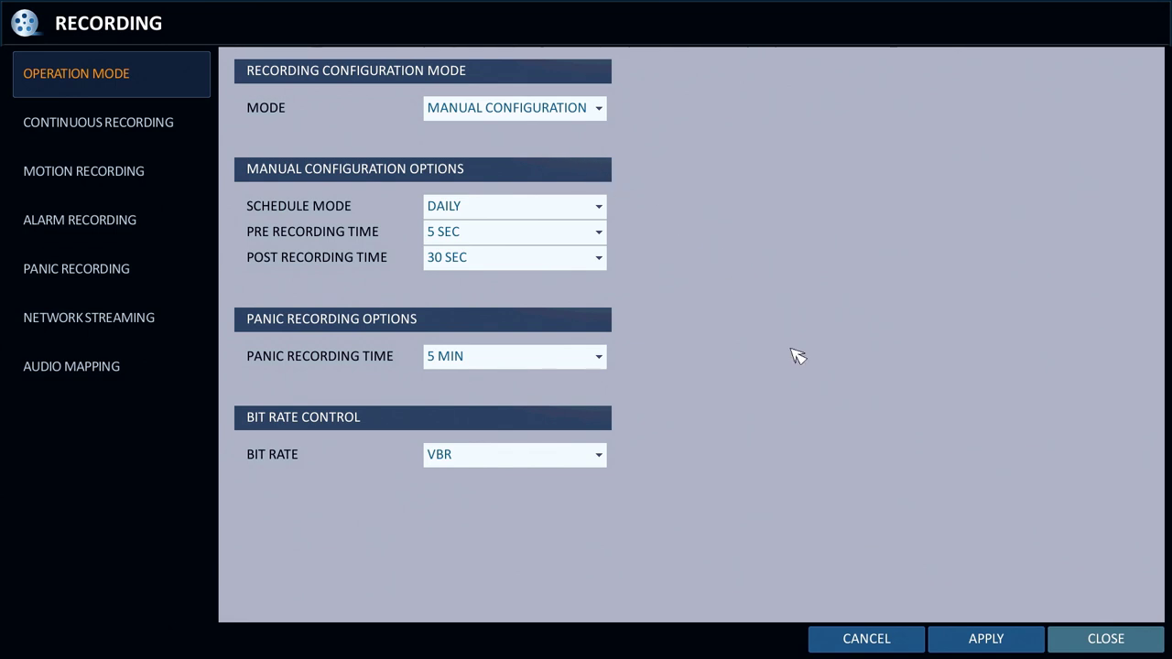
left_click(1023, 643)
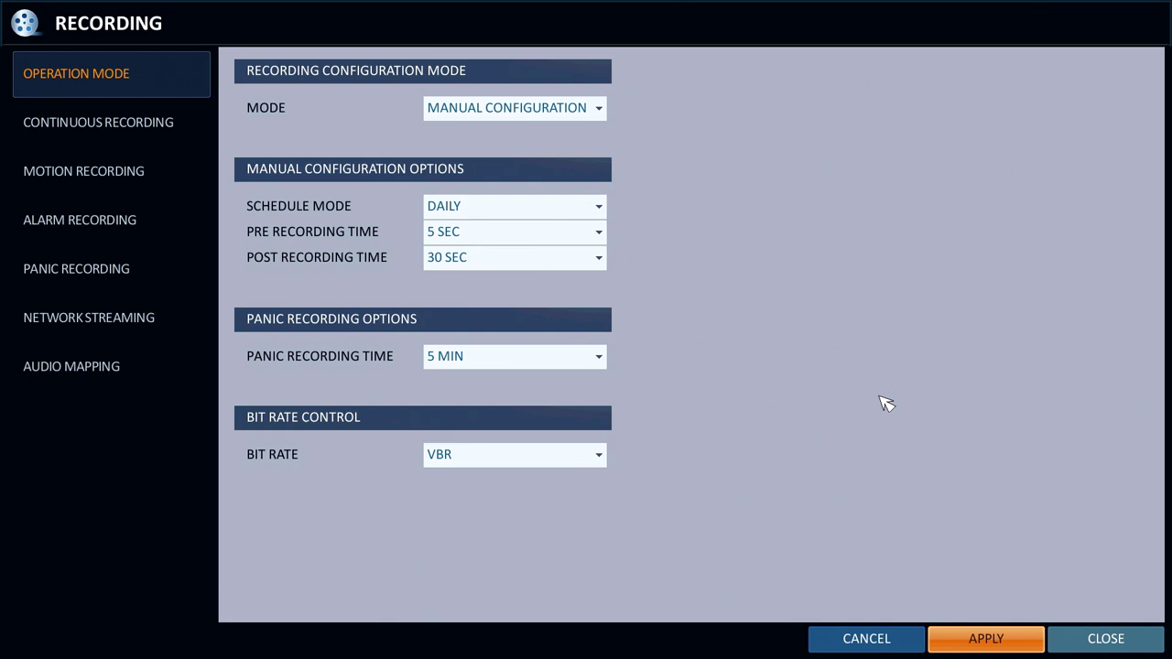
Step: In the alarm recording schedule, turn on hours 00 to 08 for camera 1
left_click(60, 224)
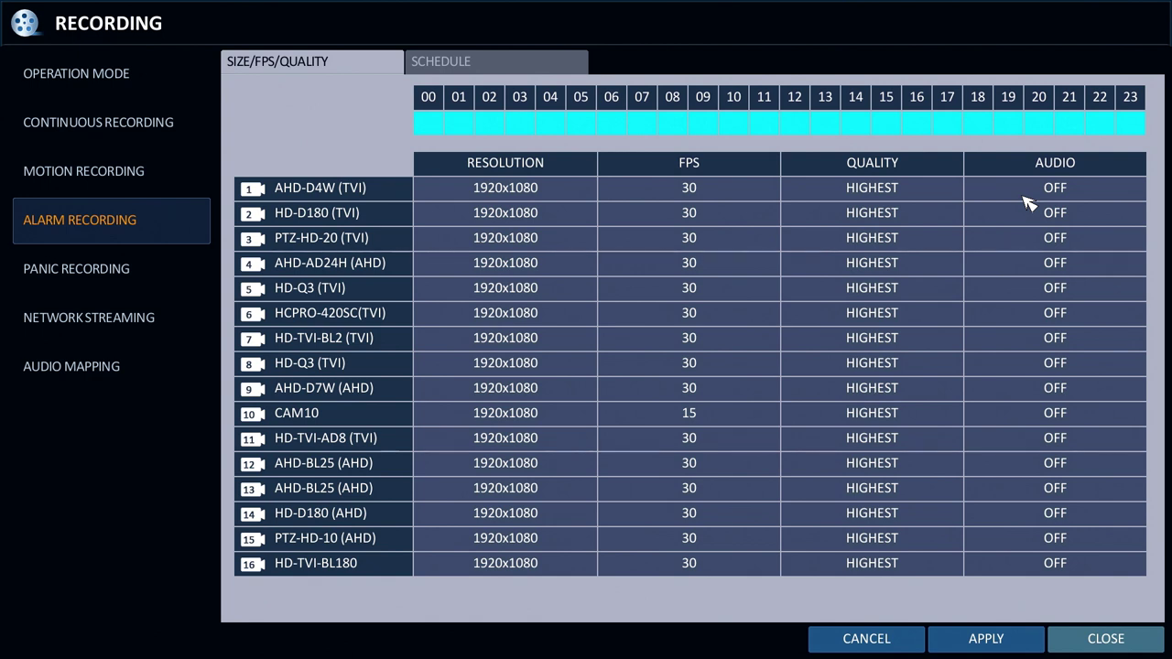
left_click(452, 66)
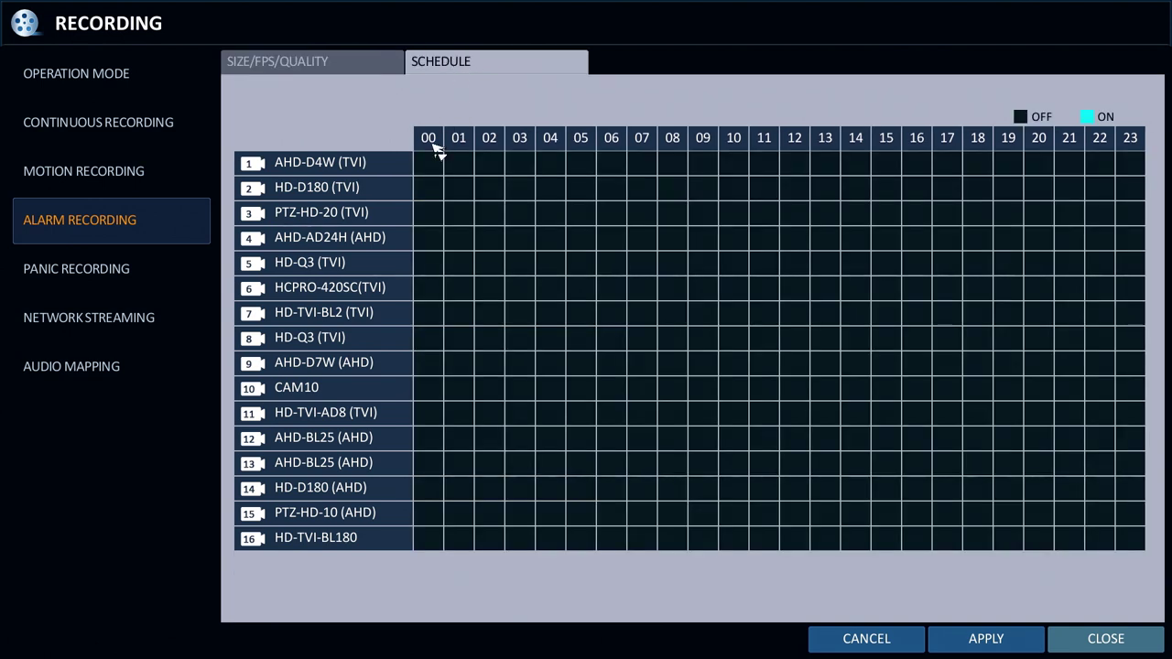
left_click_drag(430, 162, 668, 171)
left_click(713, 192)
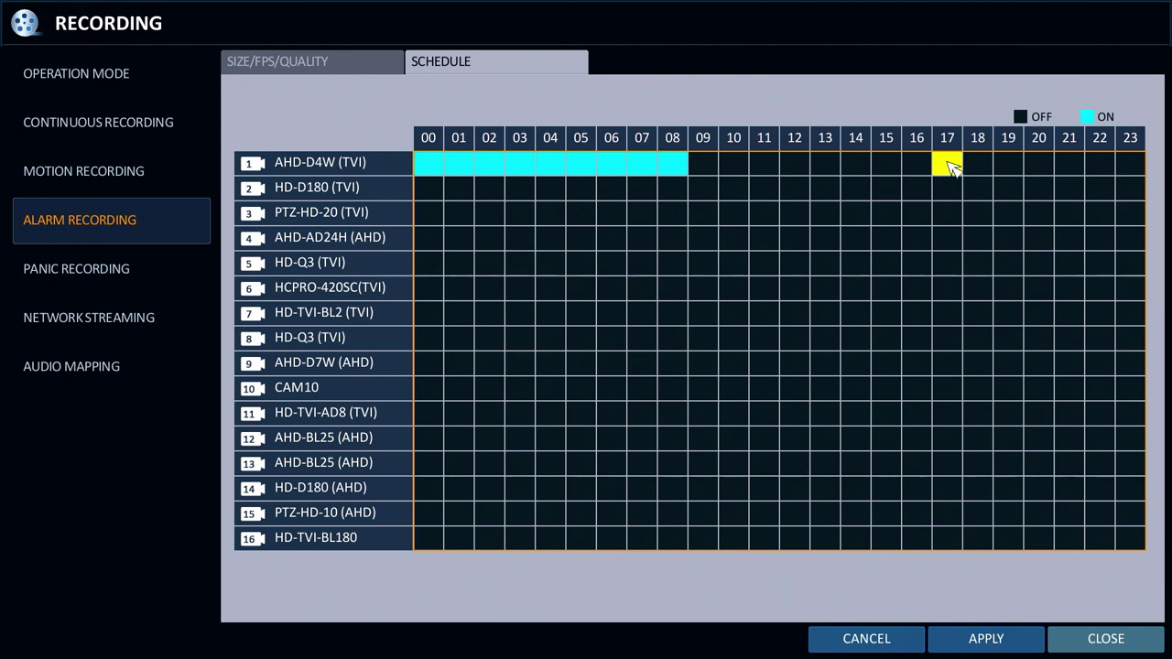
Step: Turn on alarm recording for camera 1 in the remaining hours, 09 to 23
left_click_drag(952, 169, 1127, 173)
left_click(1135, 194)
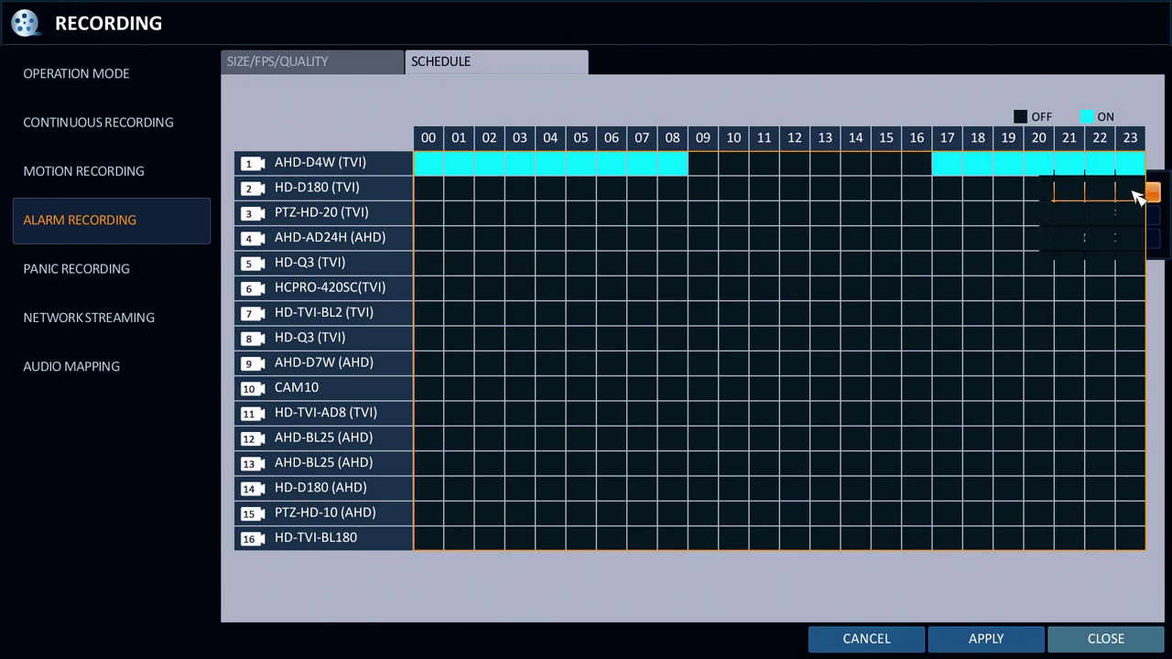
left_click(918, 164)
left_click(982, 176)
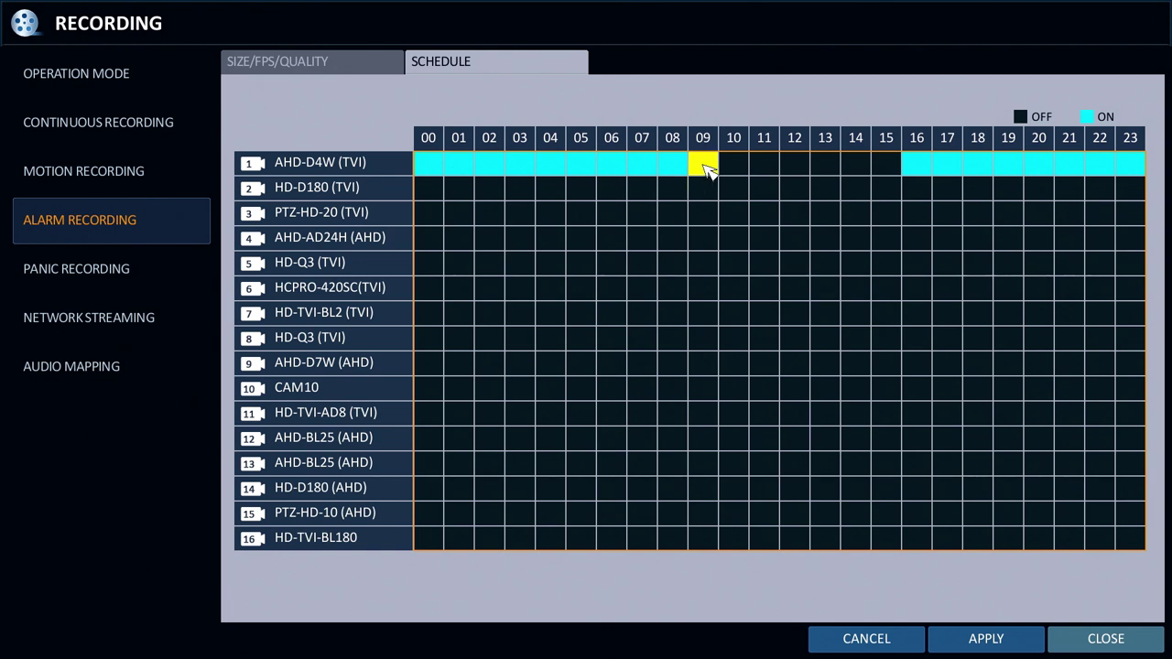
left_click_drag(710, 169, 886, 173)
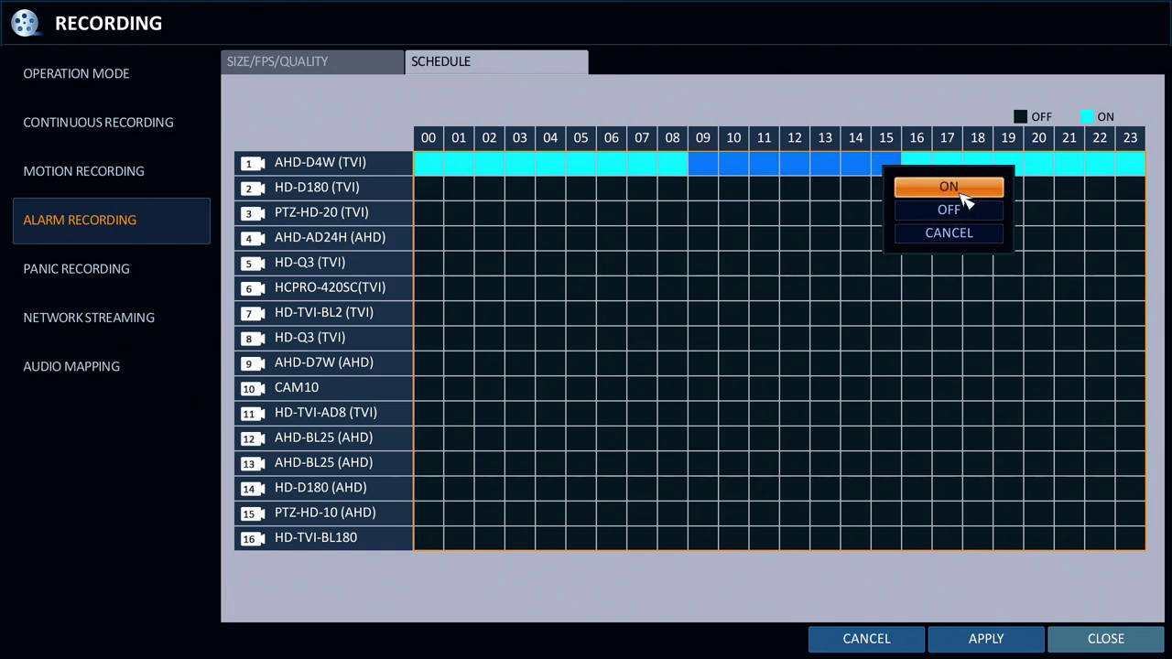
left_click(933, 189)
Step: Turn on alarm recording for cameras 2 and 6 across all 24 hours and apply the schedule
left_click_drag(441, 189, 1131, 198)
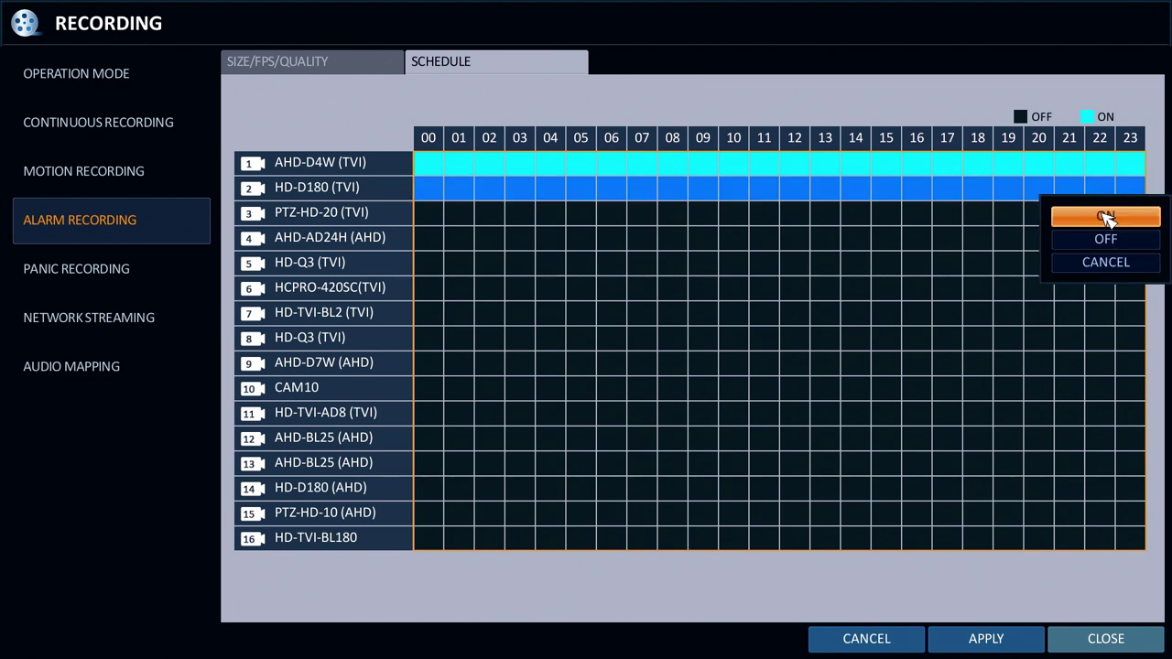
left_click(1106, 220)
left_click_drag(437, 314, 1131, 302)
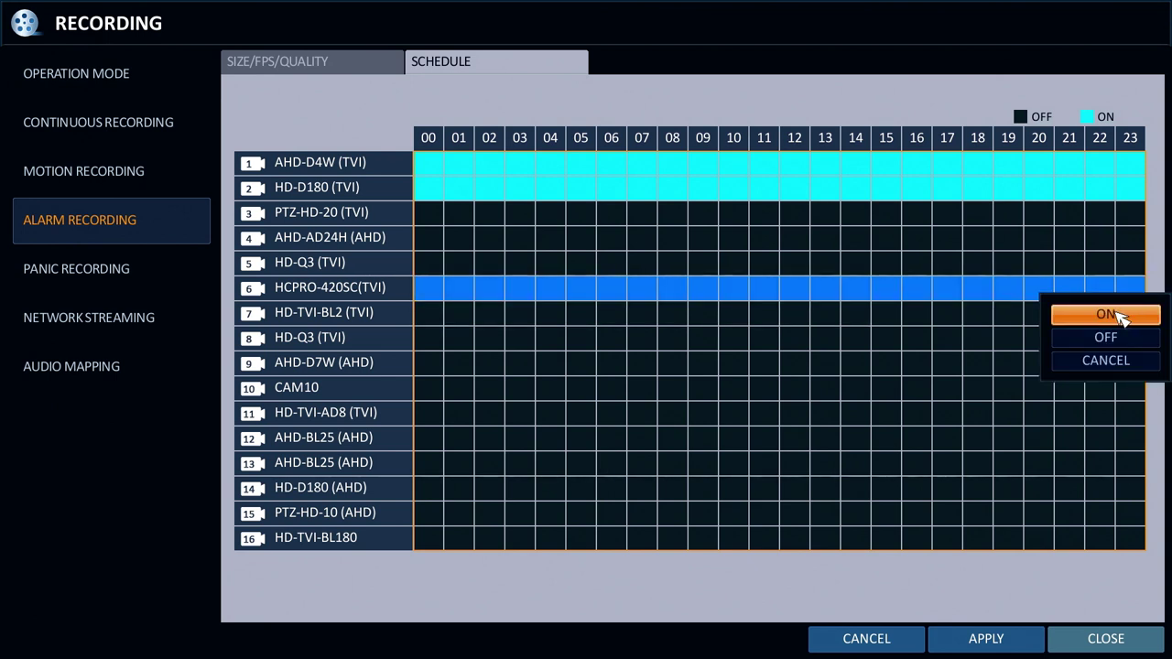
left_click(1119, 315)
left_click_drag(980, 387, 984, 385)
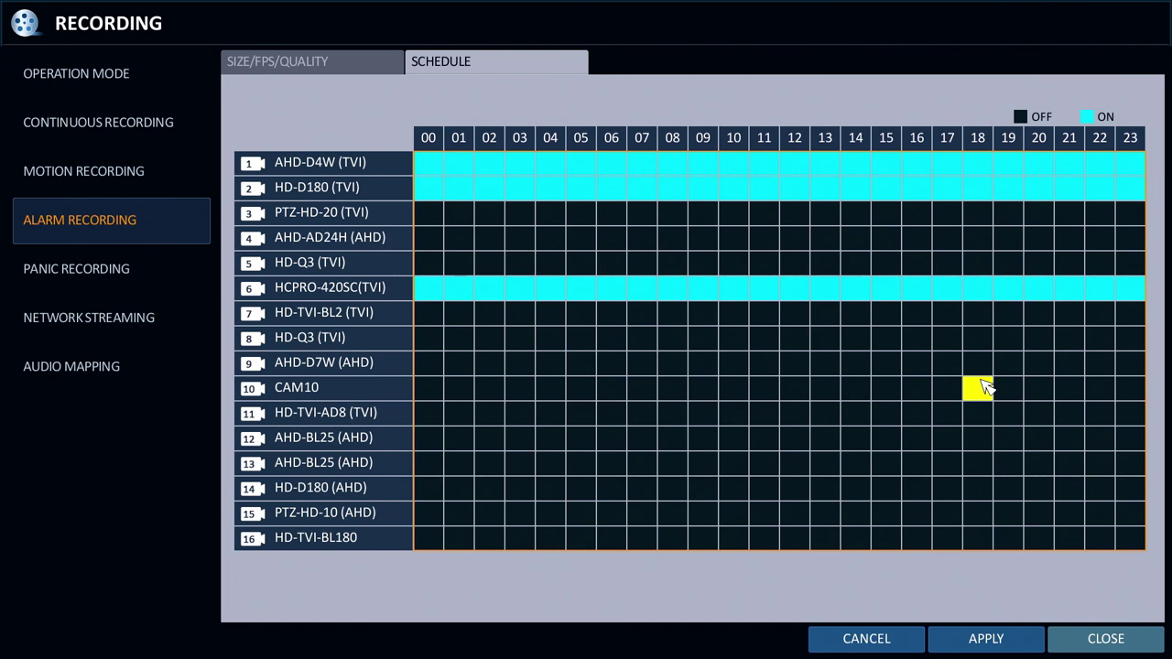
left_click_drag(984, 386, 984, 647)
left_click(983, 650)
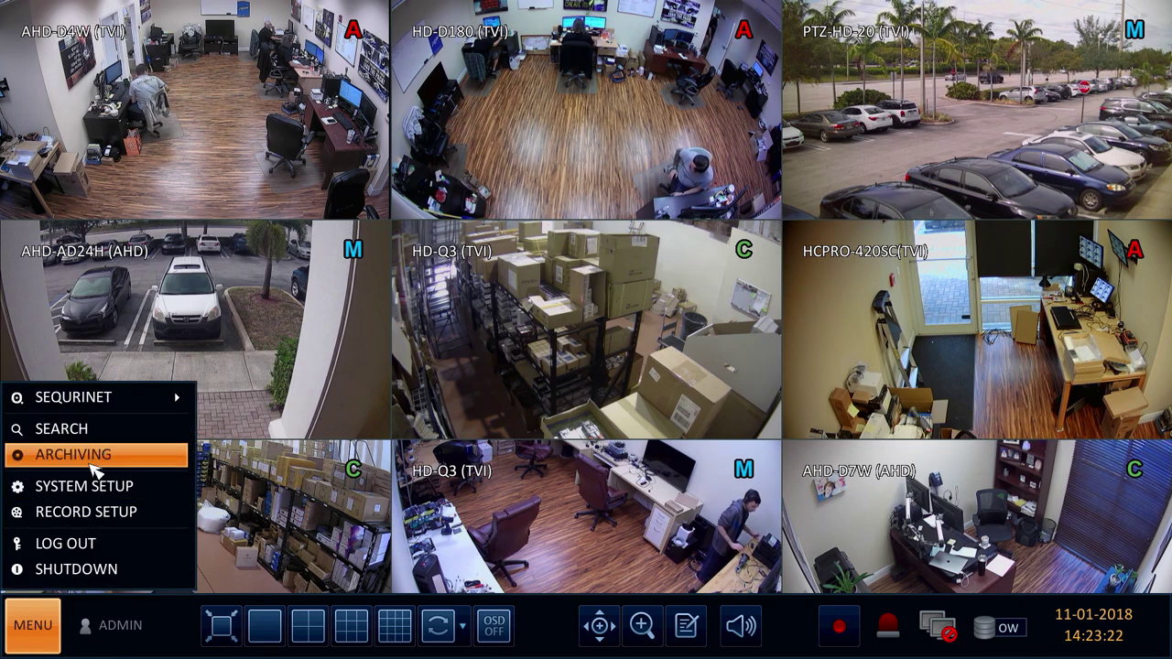
Step: Open the time search, enlarge the recording timeline and go back to the alarm recordings around 13:00
left_click(94, 435)
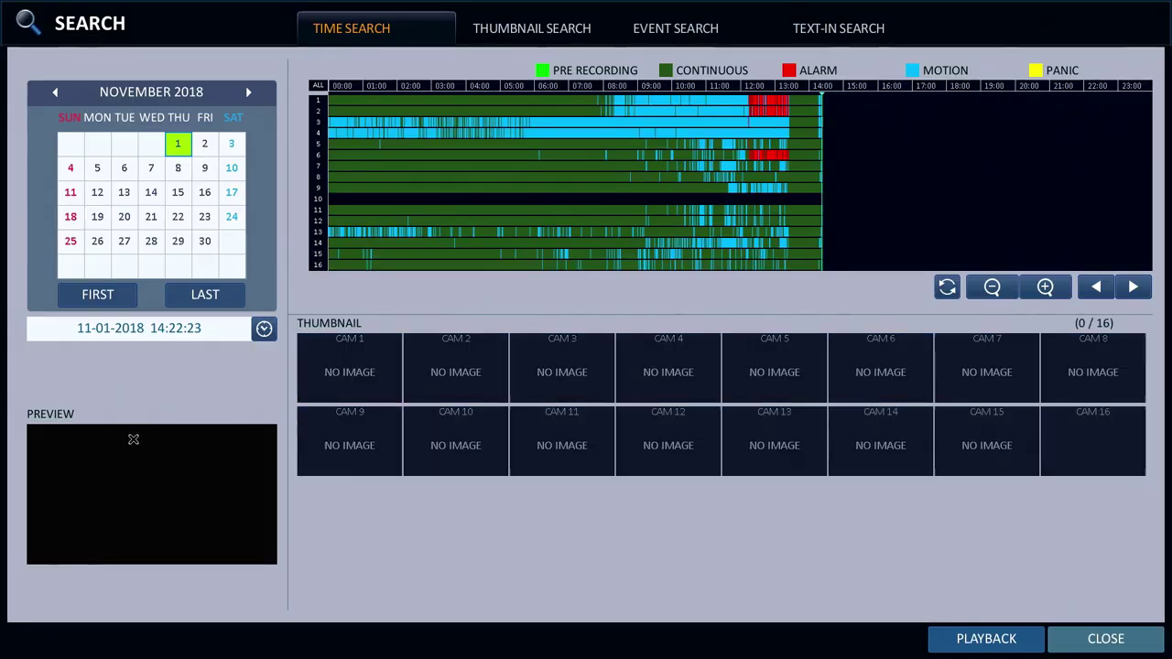
left_click(1045, 288)
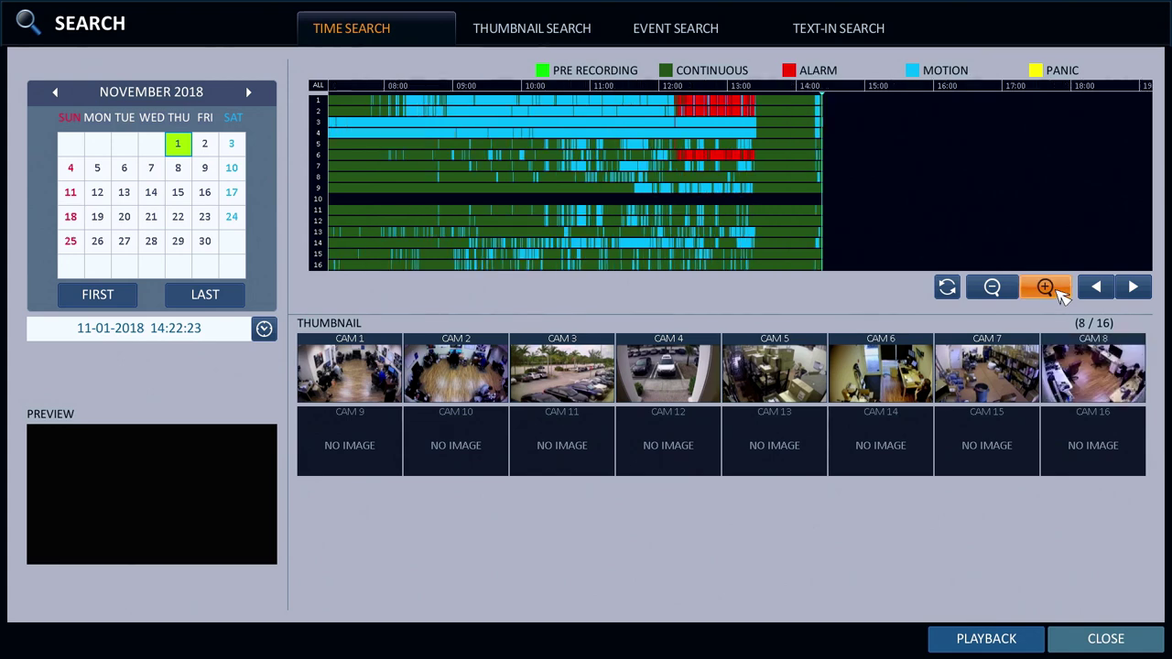
left_click(1045, 289)
left_click(1060, 291)
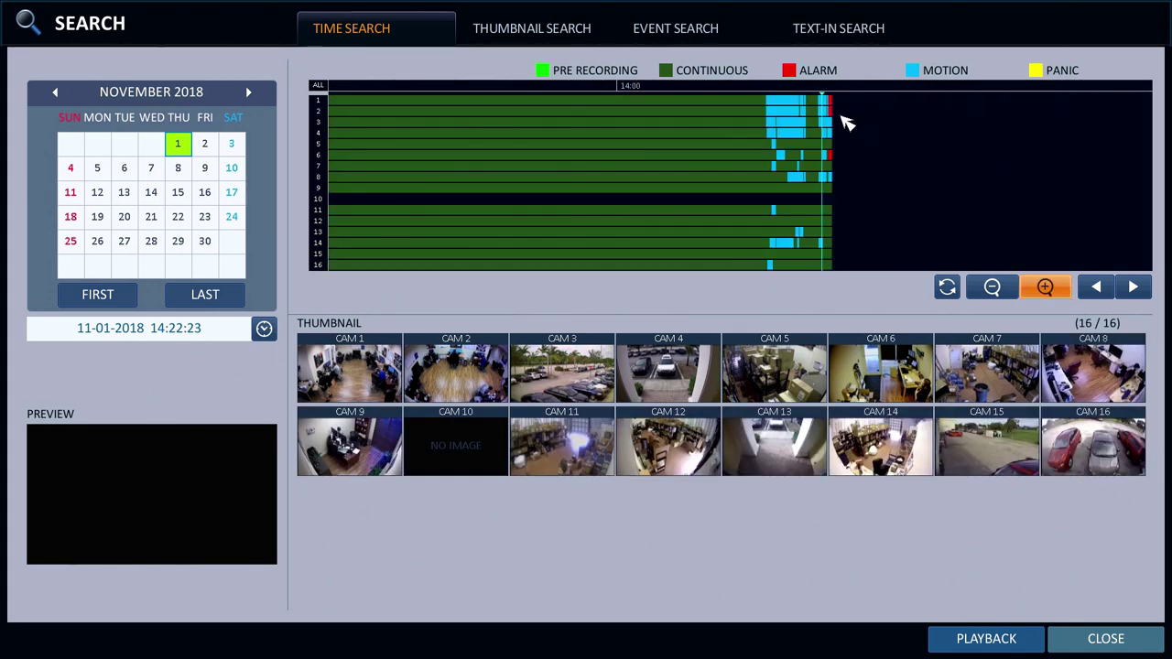
left_click(1096, 288)
left_click(1095, 288)
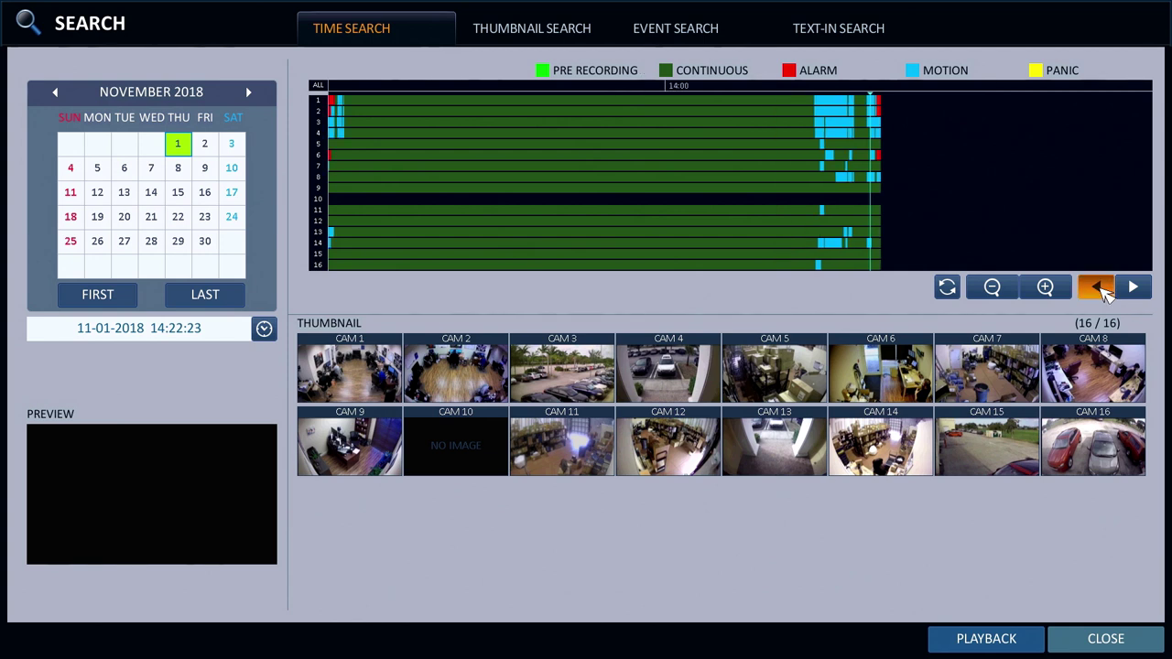
left_click(1095, 288)
left_click(1096, 288)
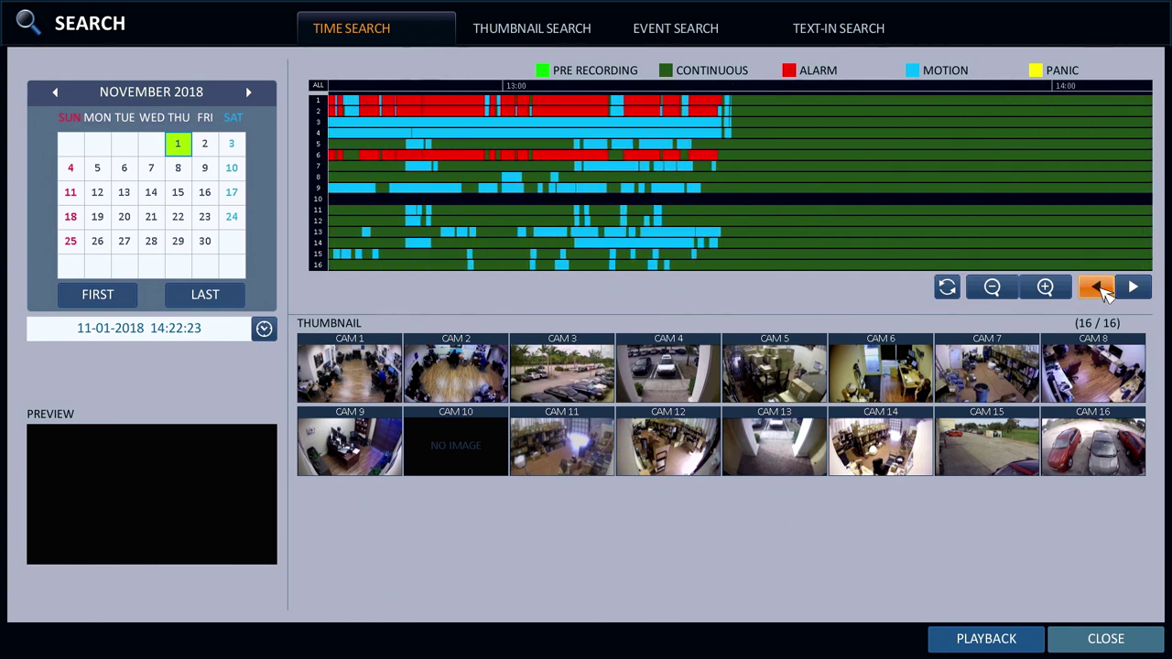
left_click(1096, 289)
left_click(1096, 288)
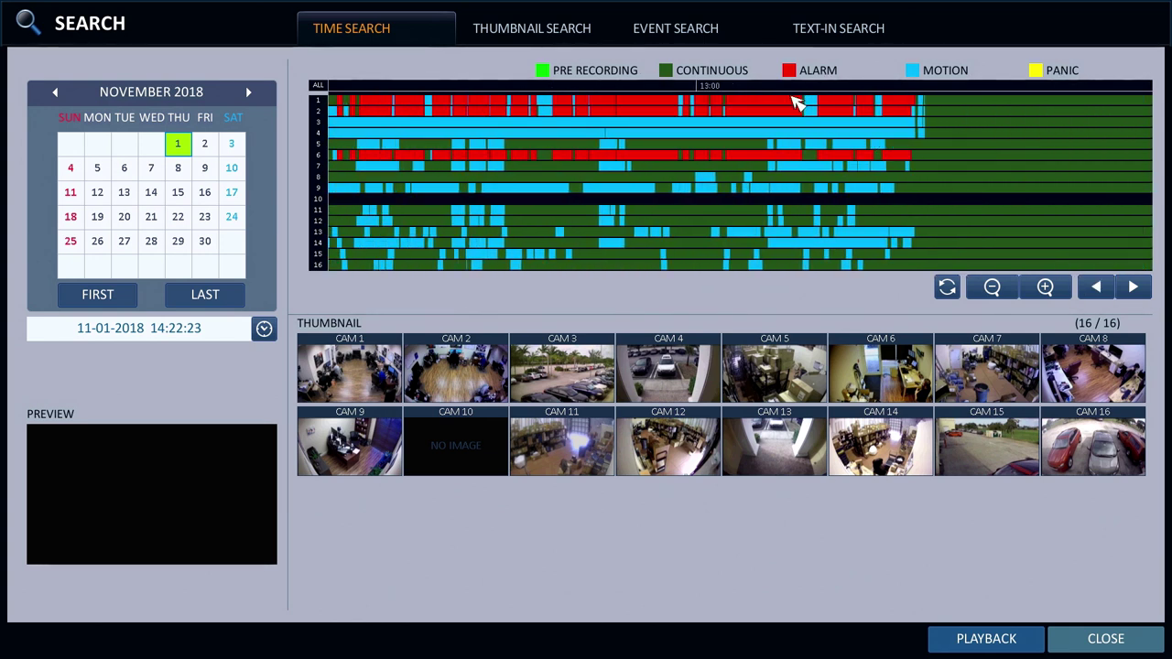
Step: Select the alarm recording at 13:06:14 on the timeline and start its playback
left_click(796, 110)
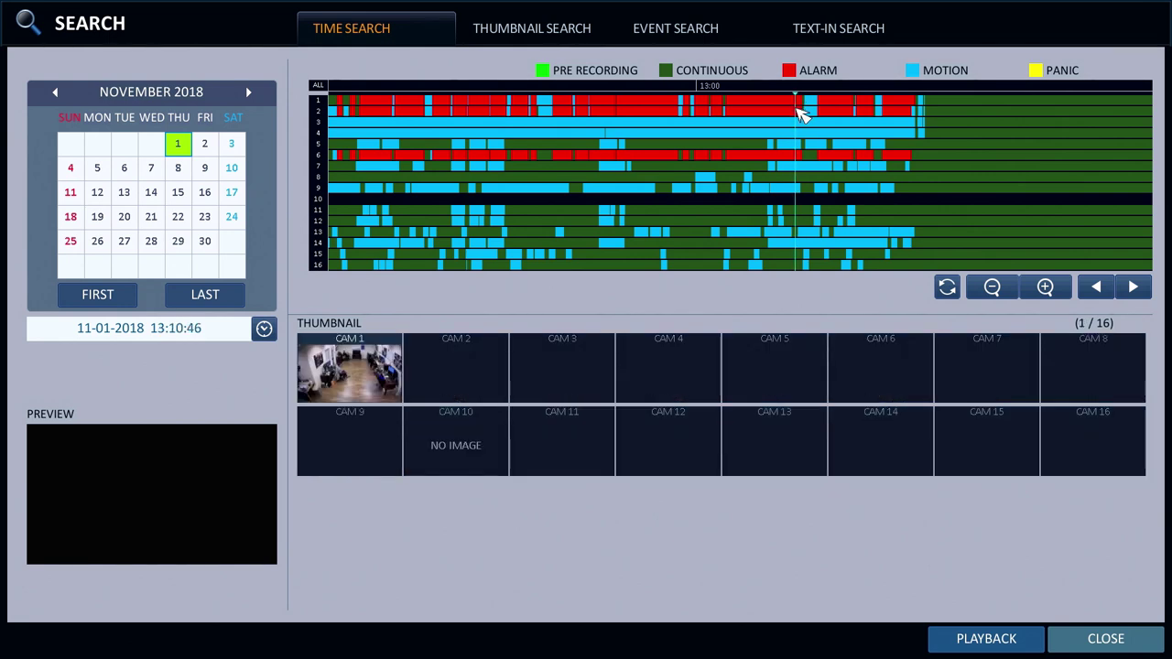
left_click(777, 112)
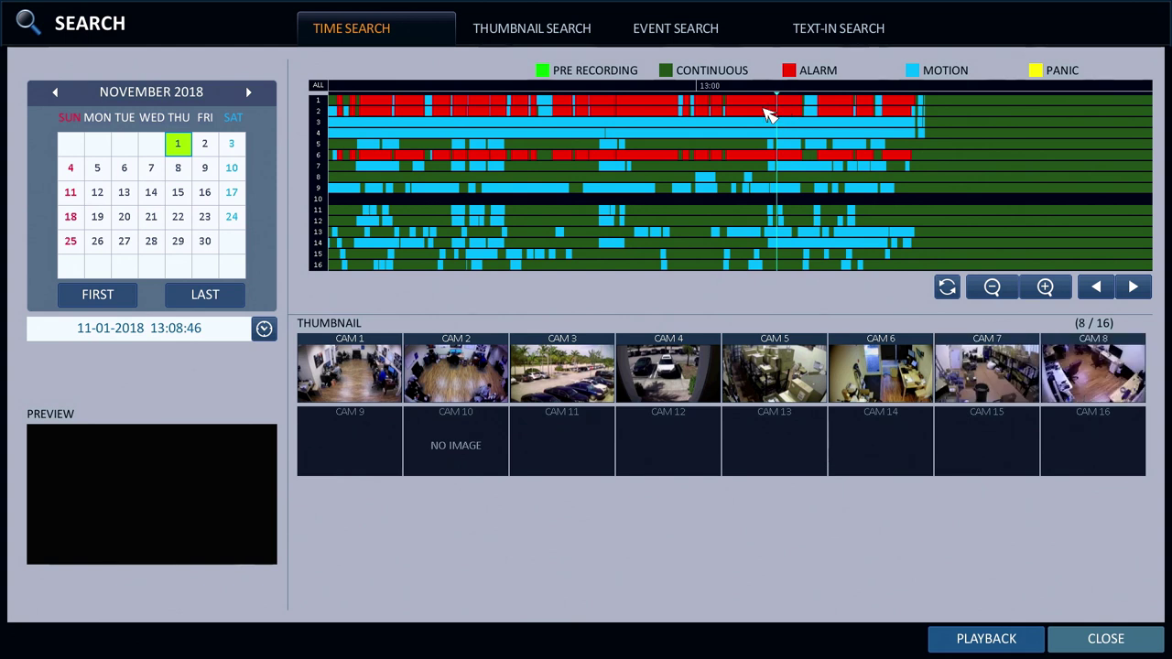
left_click(757, 108)
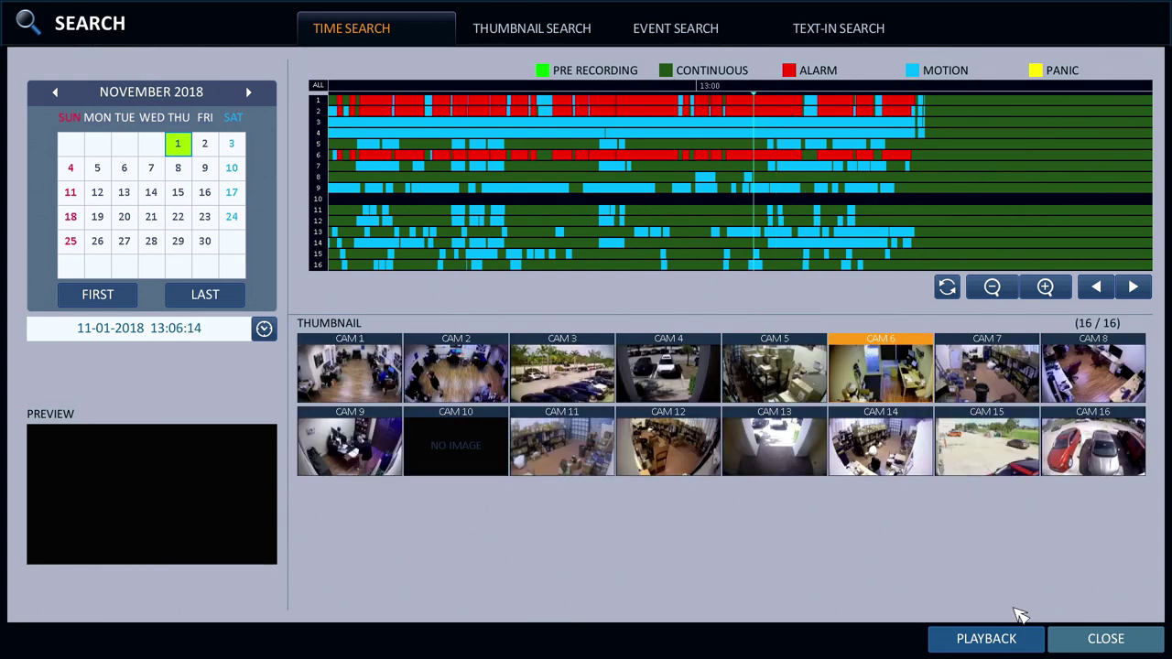
left_click(1005, 640)
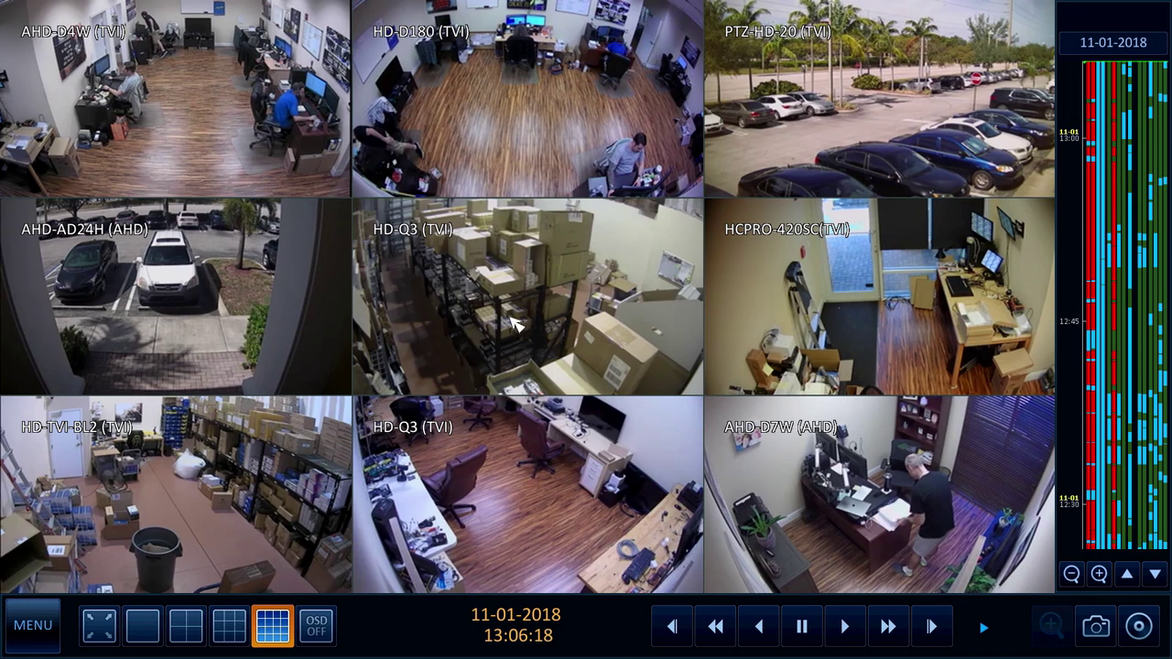
Step: Review the playback with the AHD-D4W and HD-TVI-BL2 cameras enlarged and in nine- and four-camera layouts
double_click(164, 92)
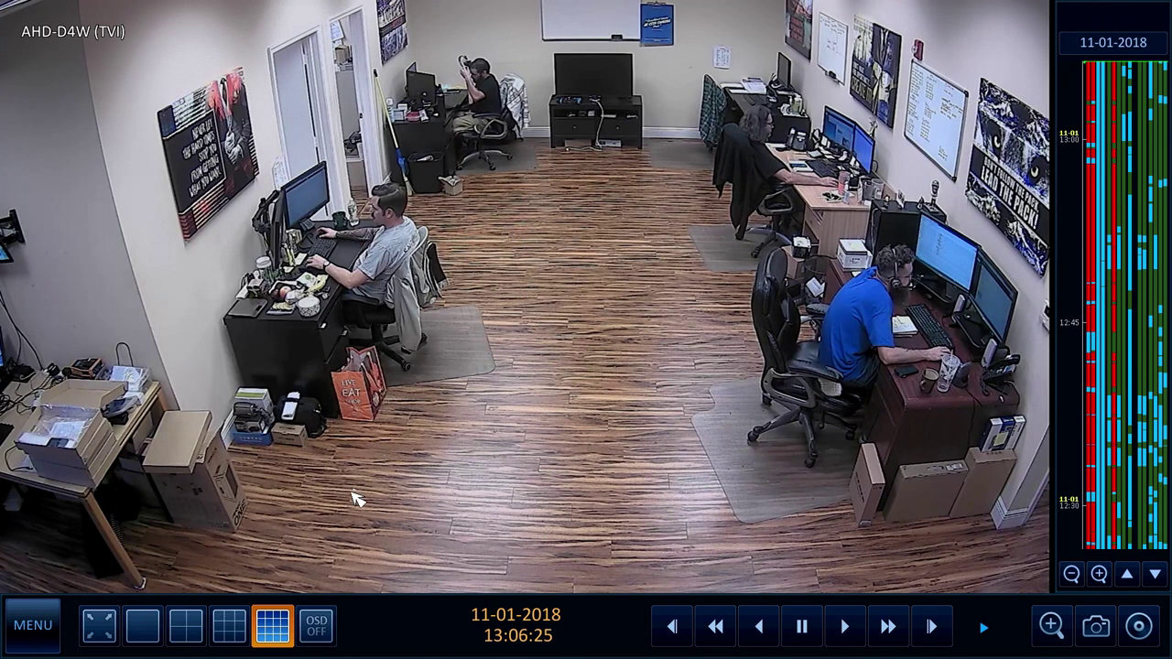
left_click(188, 626)
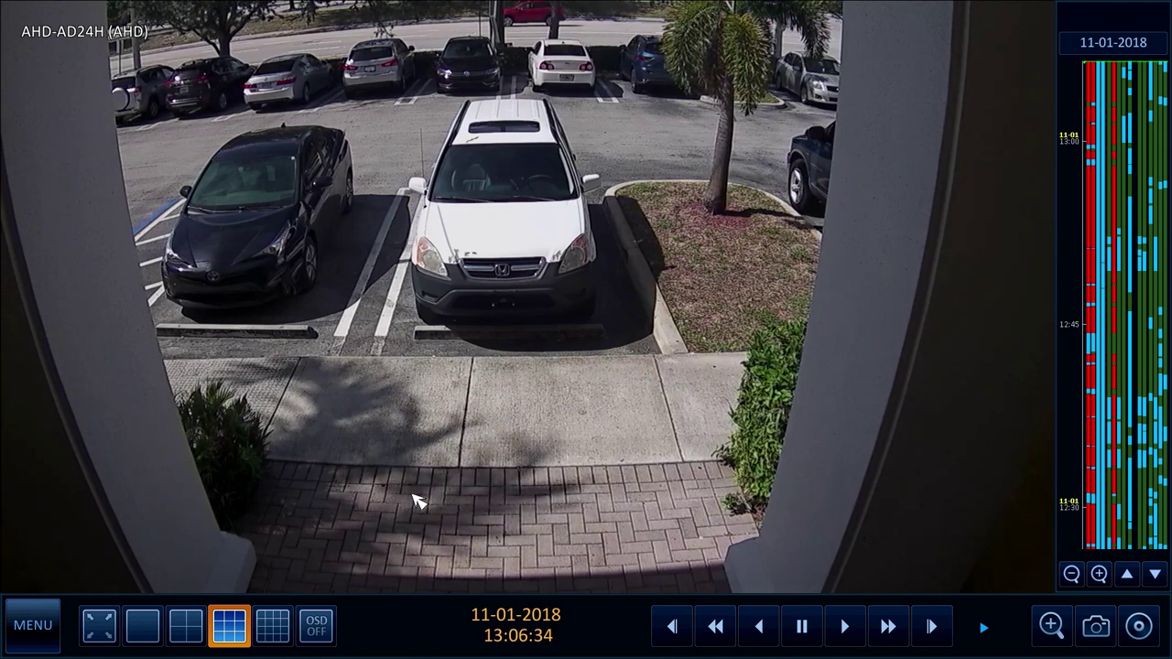
left_click(227, 641)
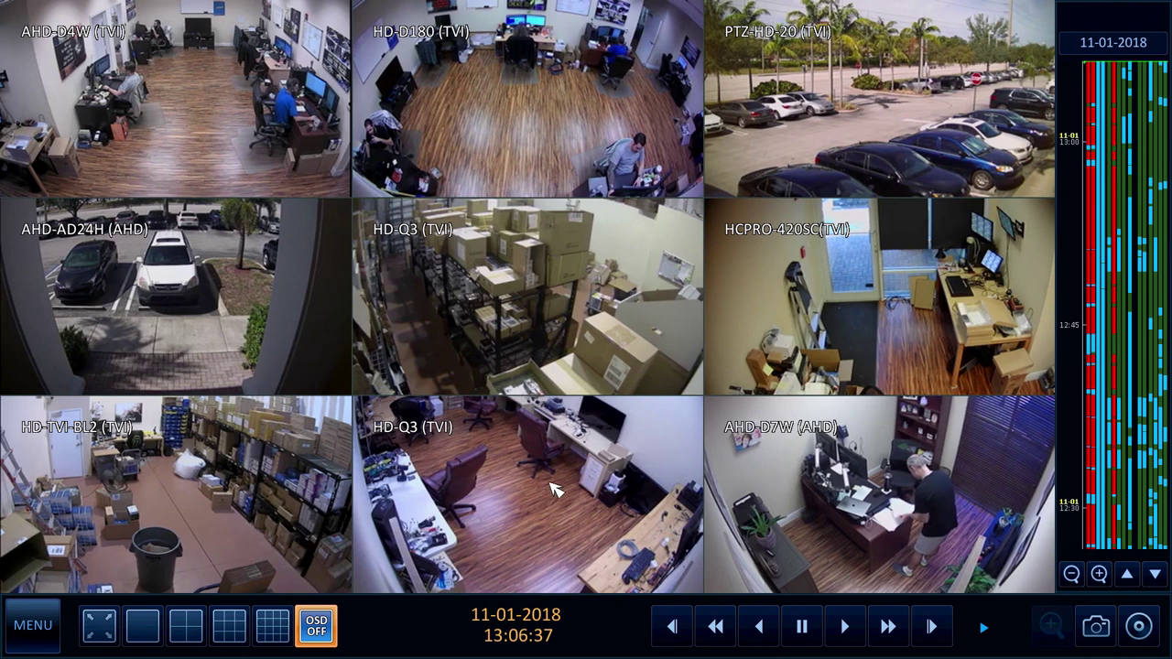
double_click(203, 488)
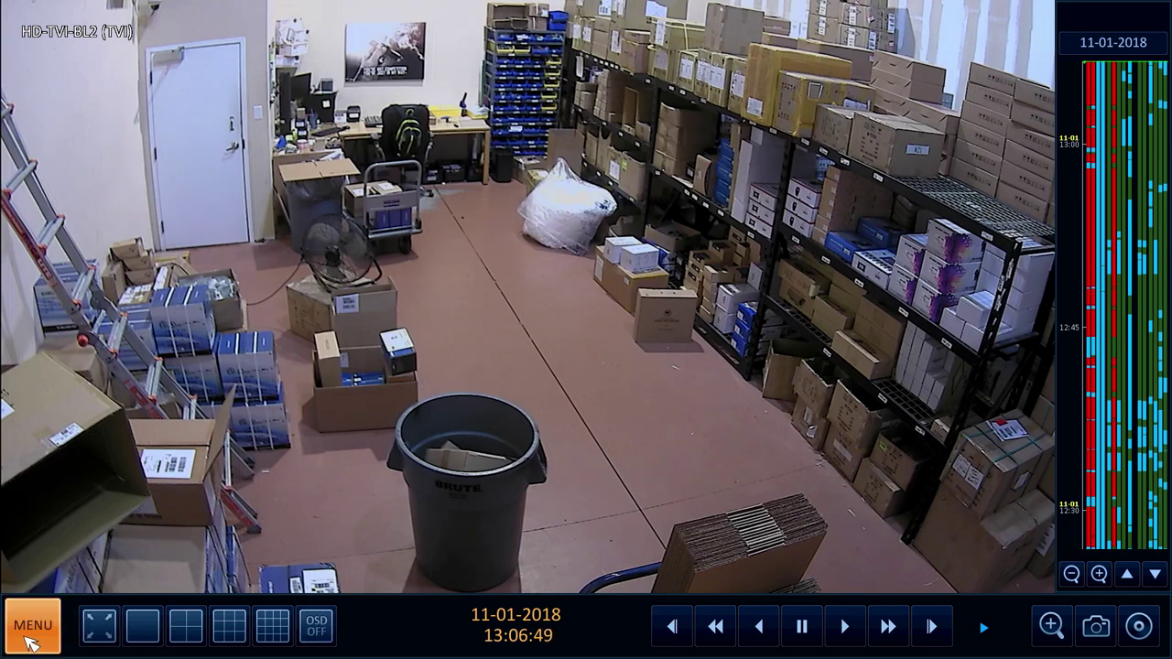
left_click(182, 626)
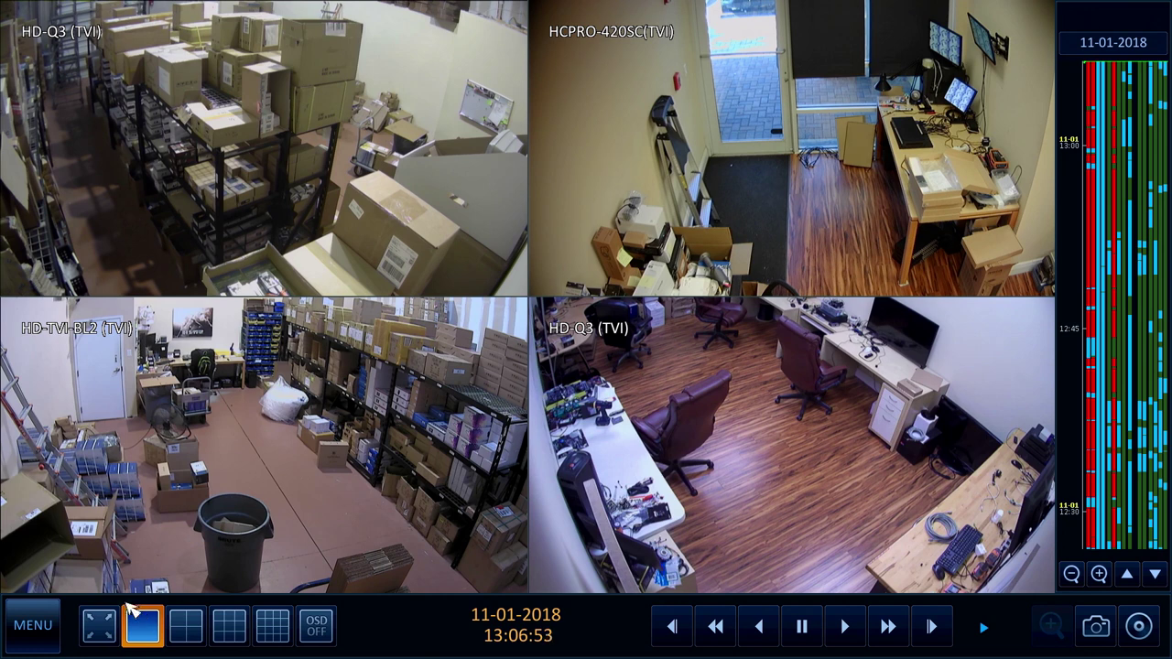
Step: Leave the recording playback and return to the live camera view
left_click(29, 646)
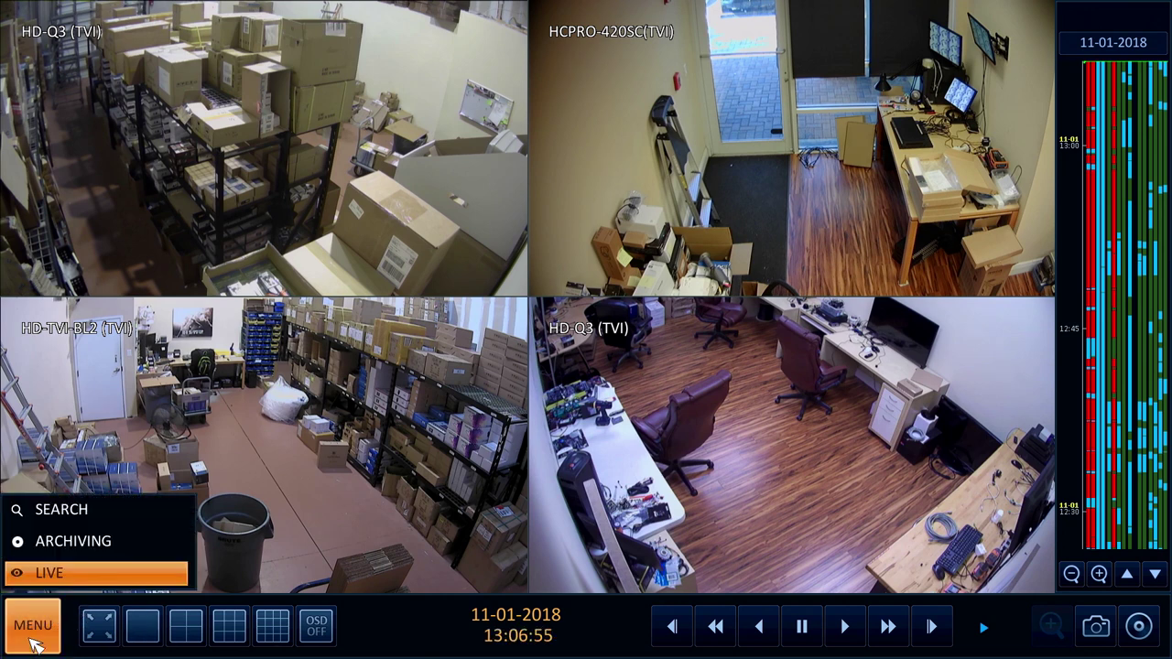
left_click(79, 577)
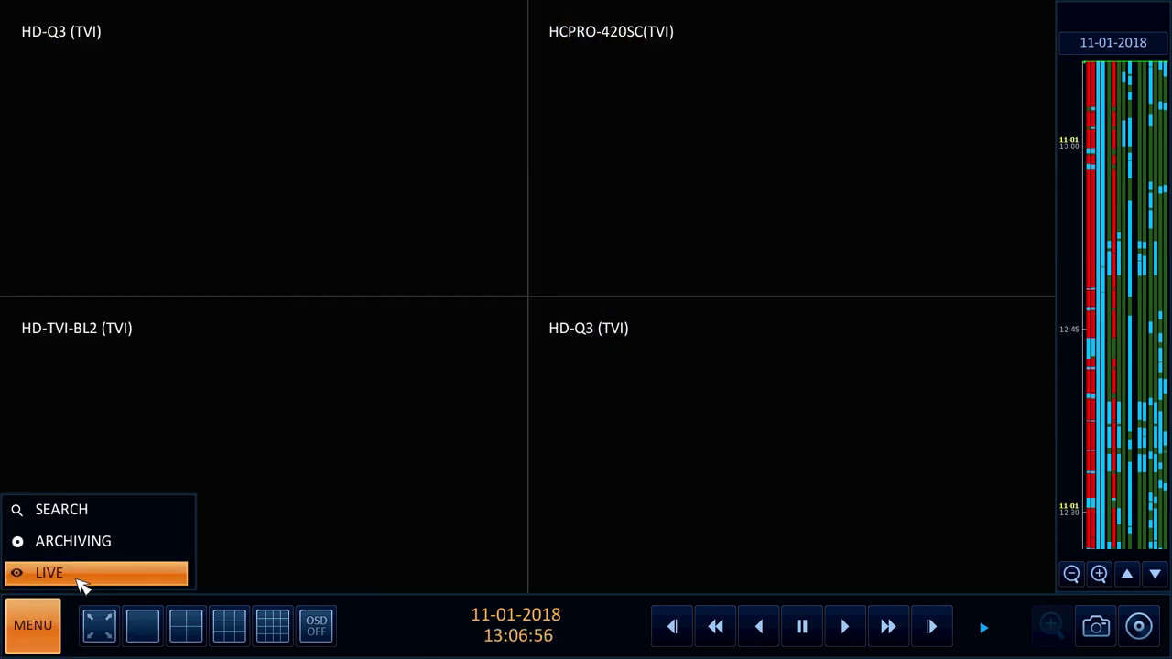